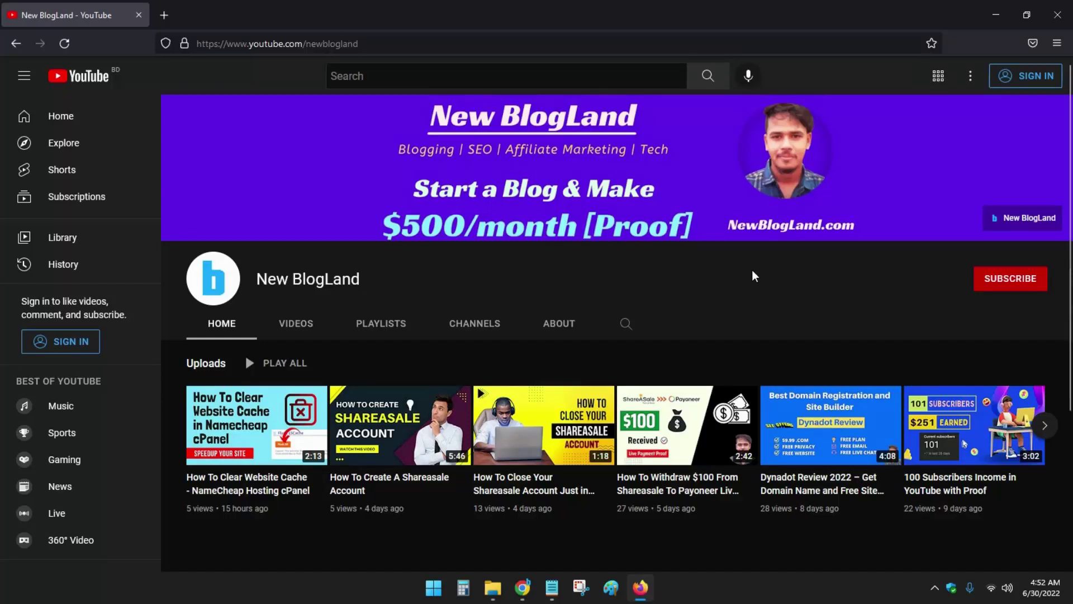
Step: Show PayPal's 2022 sales insights: 311 USD across 12 transactions
{"action": "left_click", "coordinate": [995, 15]}
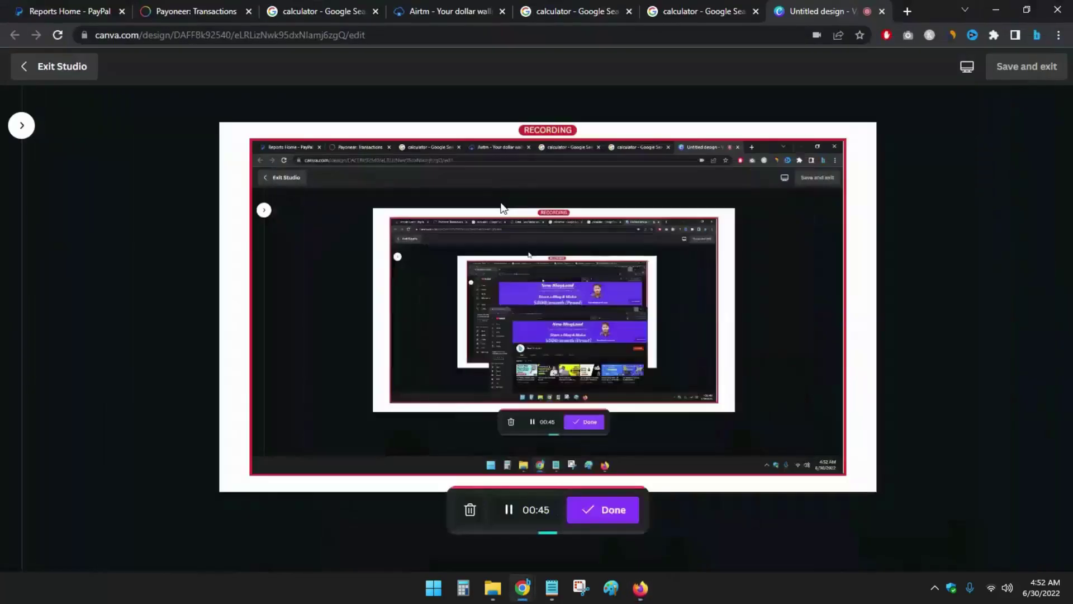
{"action": "left_click", "coordinate": [68, 11]}
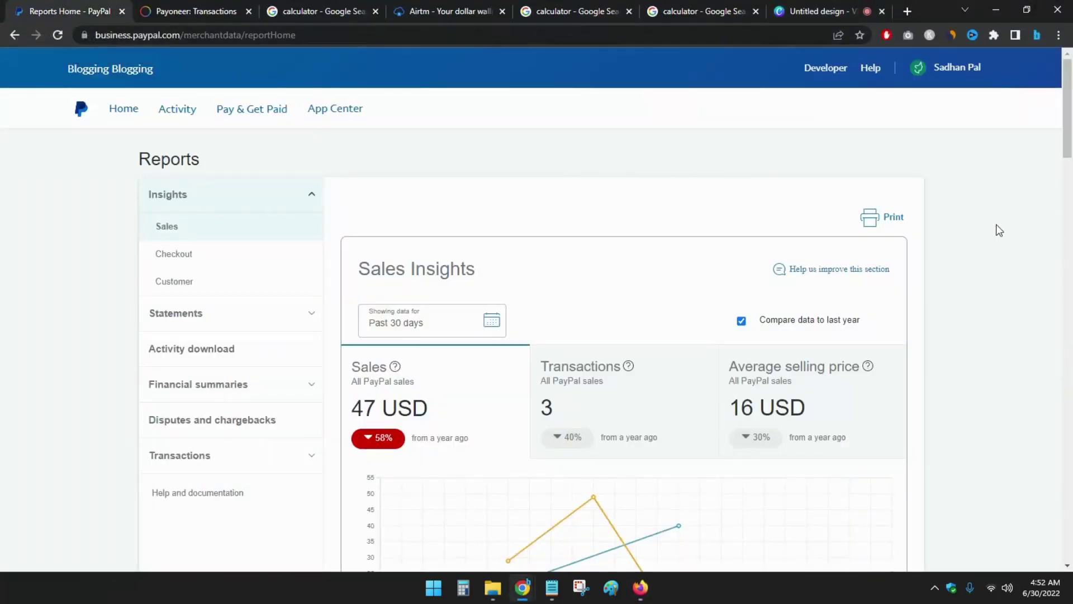
{"action": "scroll", "coordinate": [998, 230], "scroll_direction": "down", "scroll_amount": 1}
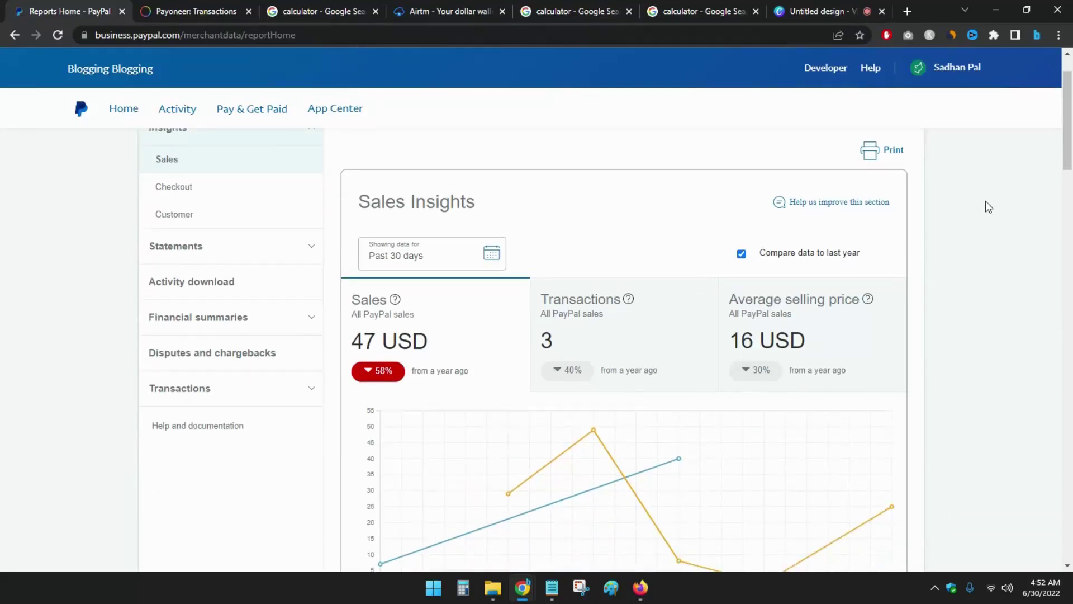
{"action": "left_click", "coordinate": [436, 253]}
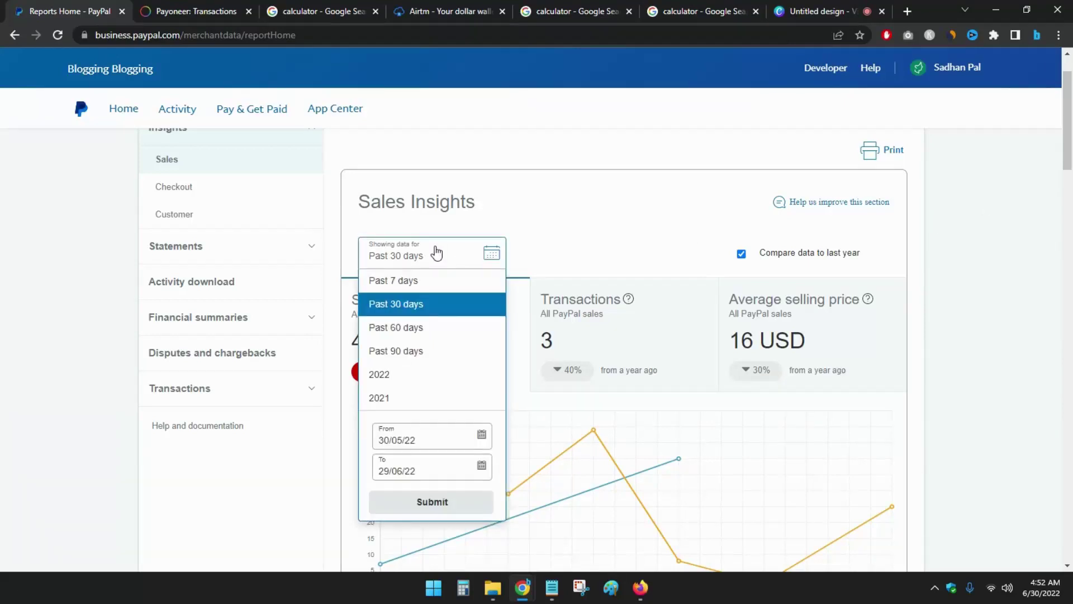
{"action": "left_click", "coordinate": [408, 375]}
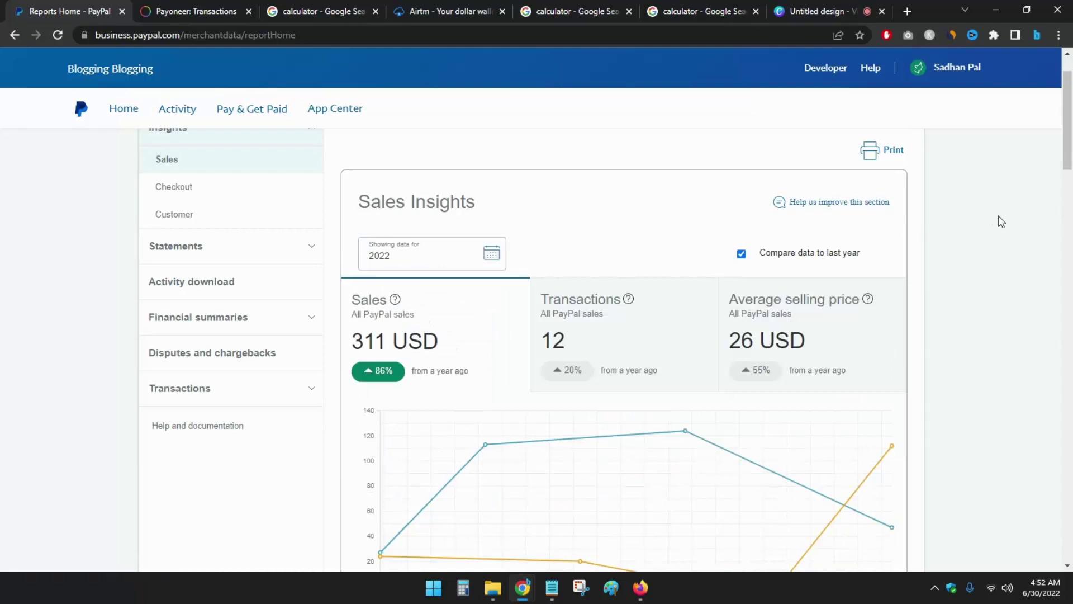
{"action": "scroll", "coordinate": [1005, 215], "scroll_direction": "down", "scroll_amount": 1}
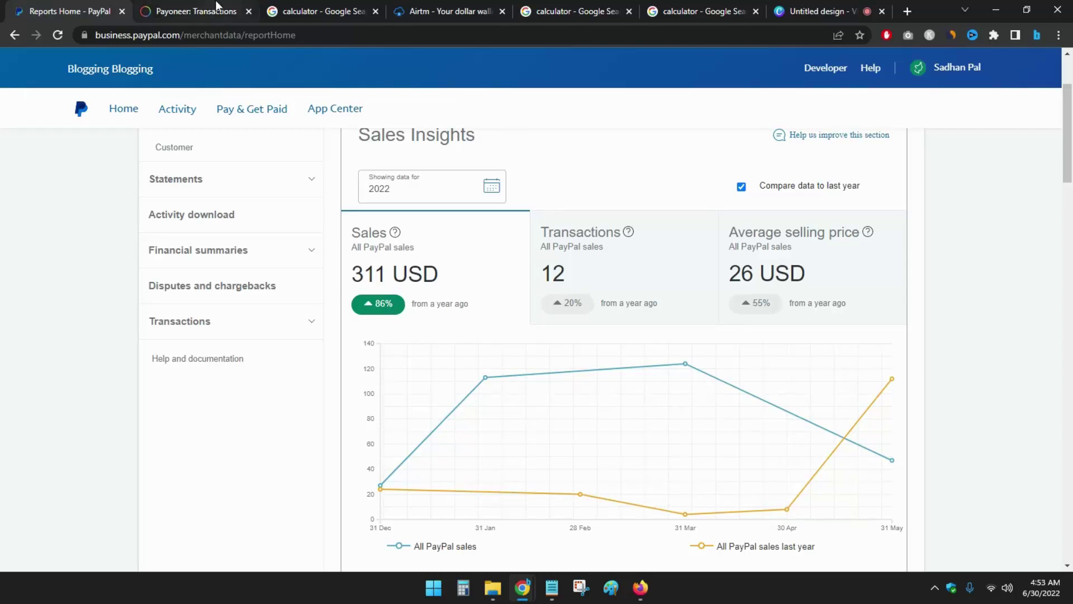
Step: Check Payoneer's Jan–Jun 2022 transactions, then show the calculator result 33 + 97 = 130
{"action": "left_click", "coordinate": [215, 7]}
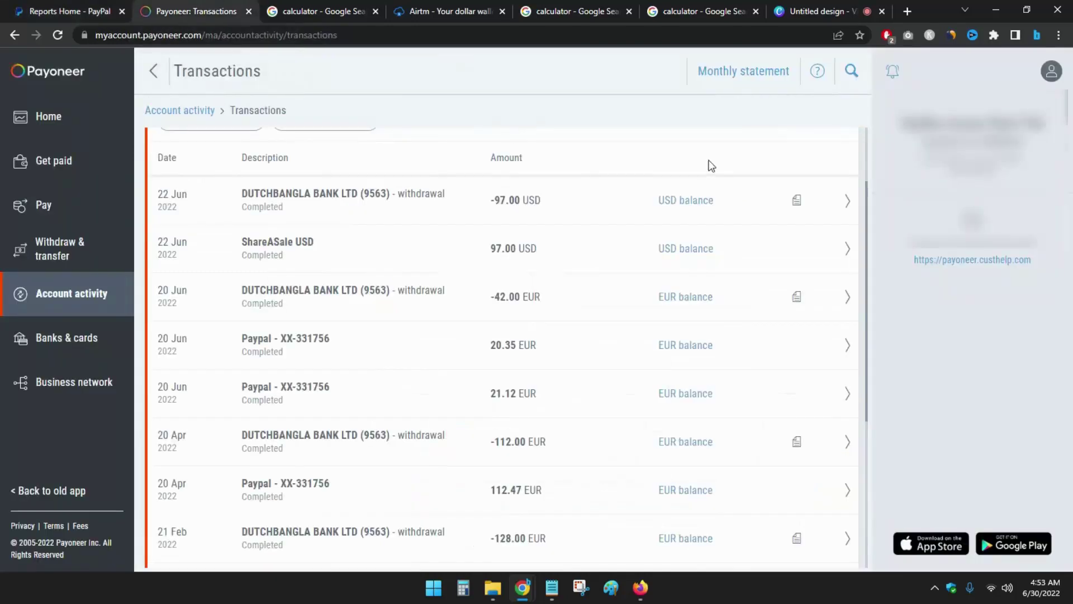
{"action": "scroll", "coordinate": [664, 148], "scroll_direction": "up", "scroll_amount": 2}
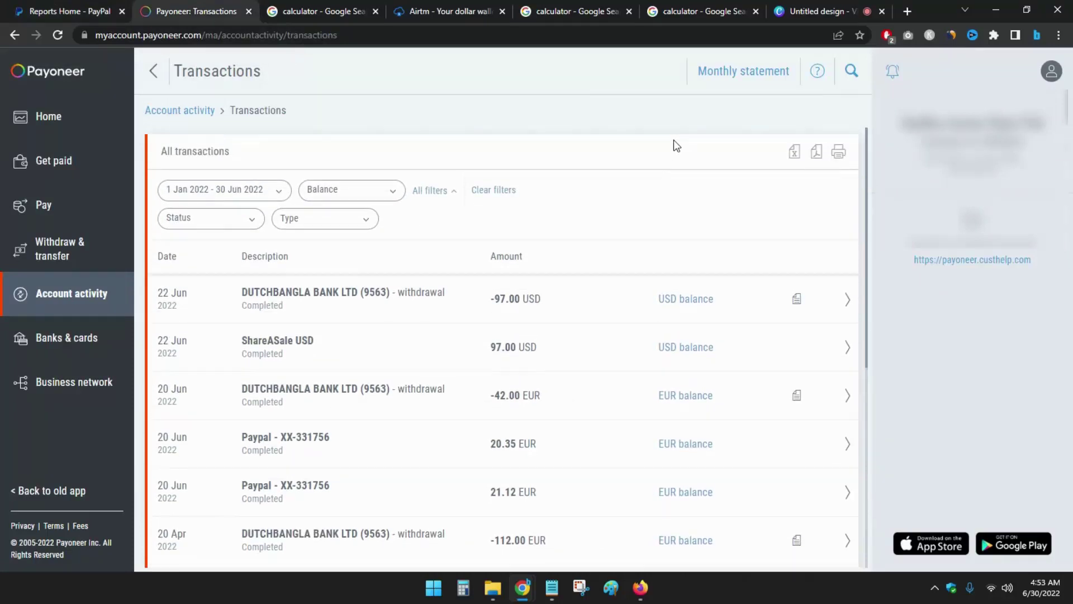
{"action": "scroll", "coordinate": [804, 269], "scroll_direction": "down", "scroll_amount": 2}
{"action": "scroll", "coordinate": [793, 269], "scroll_direction": "down", "scroll_amount": 3}
{"action": "scroll", "coordinate": [789, 269], "scroll_direction": "down", "scroll_amount": 3}
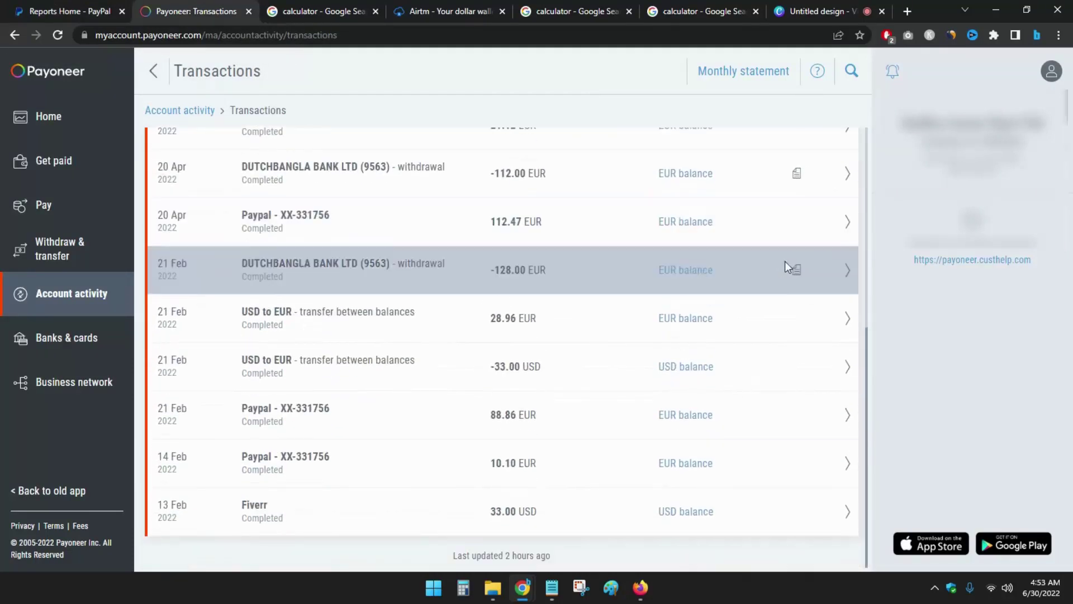
{"action": "scroll", "coordinate": [786, 269], "scroll_direction": "up", "scroll_amount": 6}
{"action": "scroll", "coordinate": [767, 256], "scroll_direction": "up", "scroll_amount": 1}
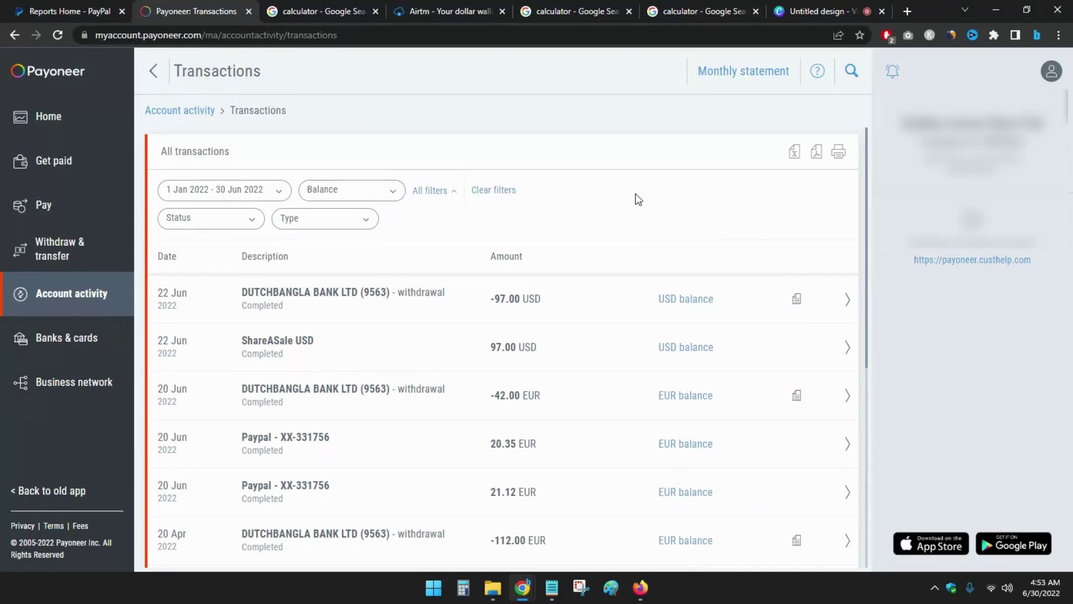
{"action": "left_click", "coordinate": [307, 8]}
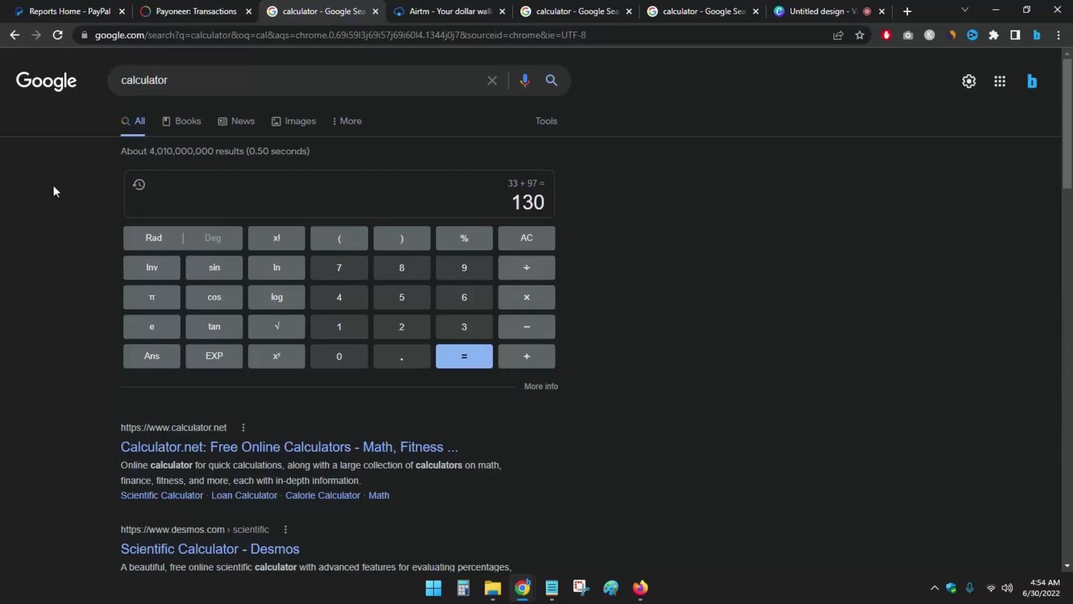
Step: Show Airtm's Activity page with the January–March 2022 AirUSD deposits
{"action": "left_click", "coordinate": [457, 11]}
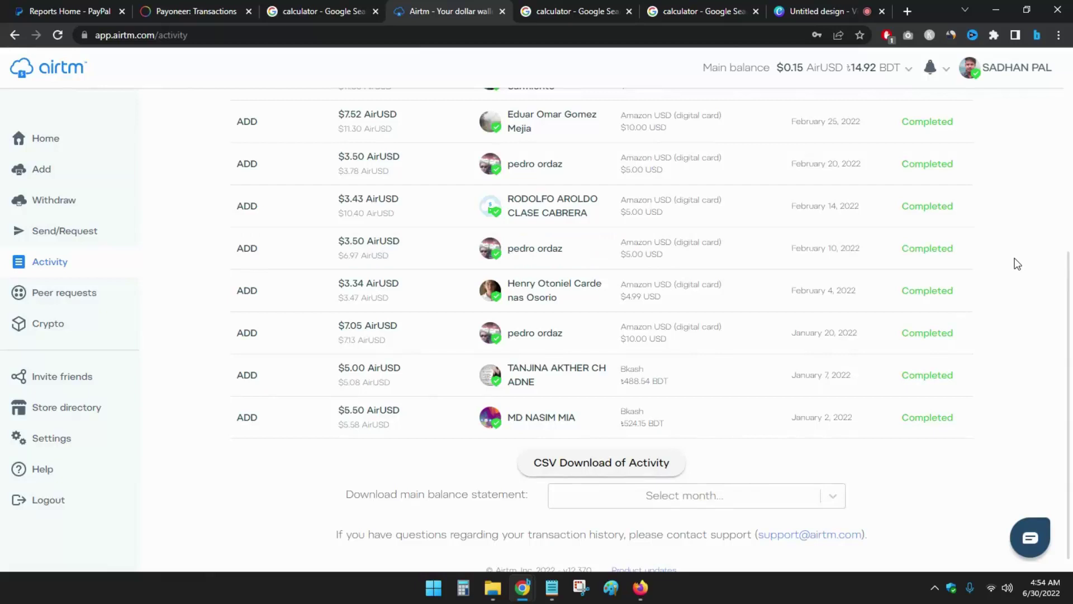
{"action": "scroll", "coordinate": [1017, 264], "scroll_direction": "up", "scroll_amount": 2}
{"action": "scroll", "coordinate": [1016, 264], "scroll_direction": "up", "scroll_amount": 2}
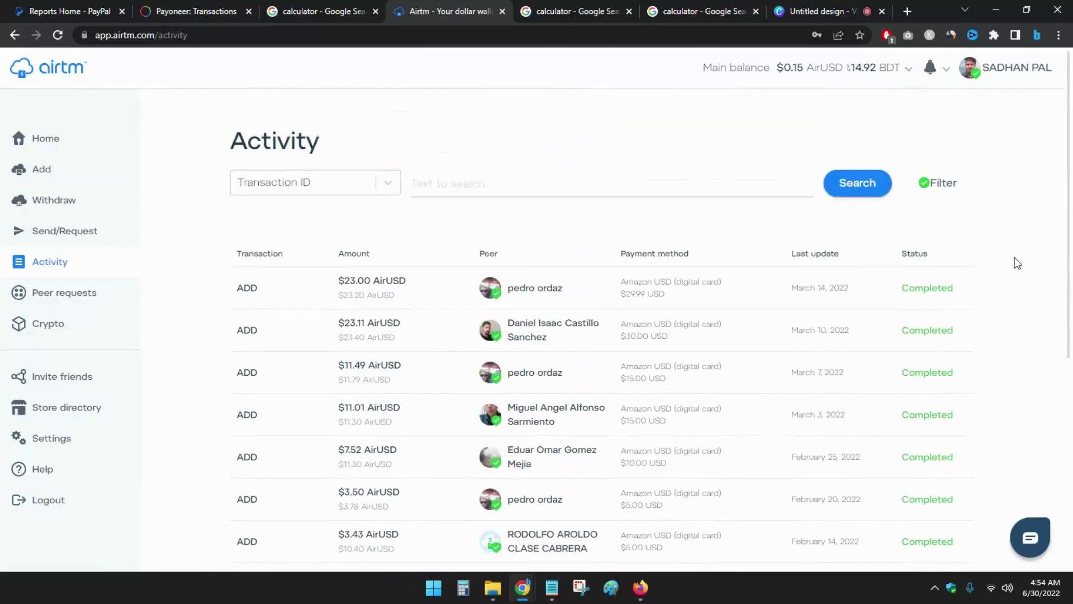
{"action": "scroll", "coordinate": [1016, 263], "scroll_direction": "down", "scroll_amount": 2}
{"action": "scroll", "coordinate": [1017, 263], "scroll_direction": "up", "scroll_amount": 2}
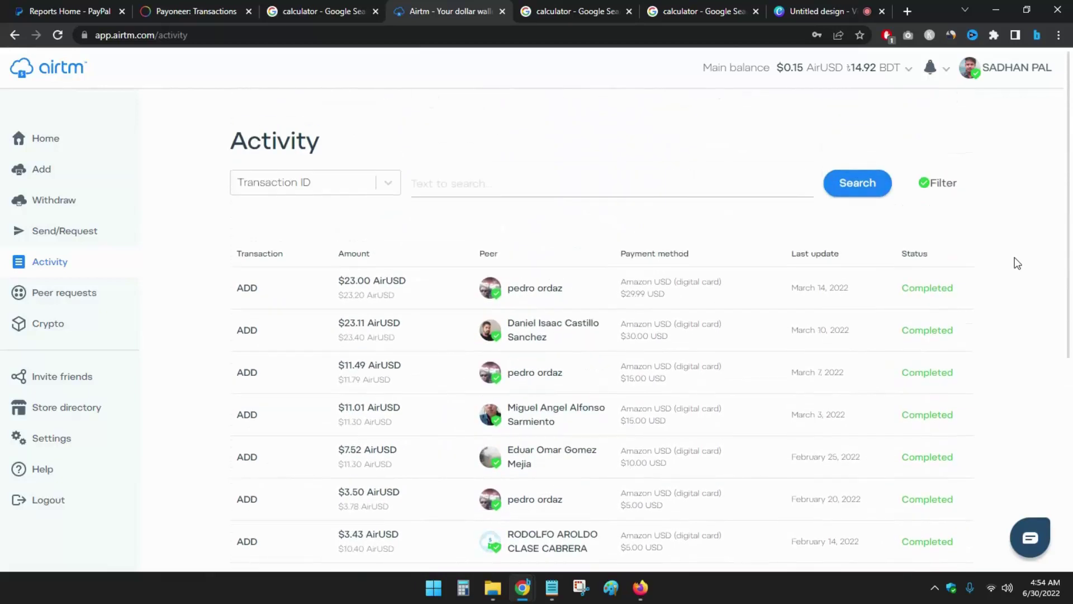
Step: Show the calculator tab summing the Airtm deposits to 96.95
{"action": "left_click", "coordinate": [587, 11]}
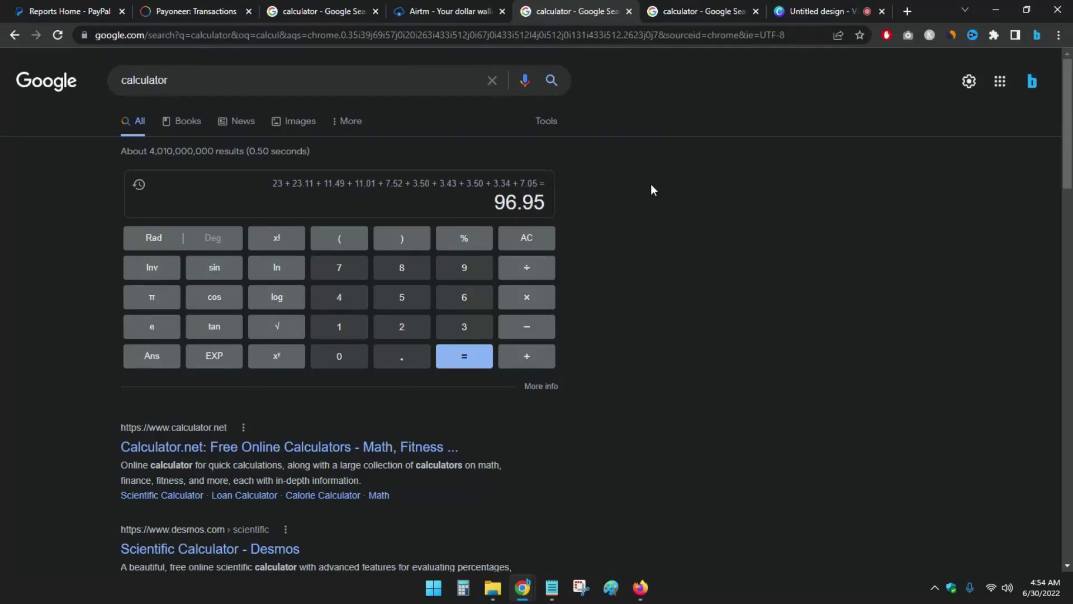
Step: Show the calculator grand total 311 + 130 + 96.95 = 537.95
{"action": "left_click", "coordinate": [663, 11]}
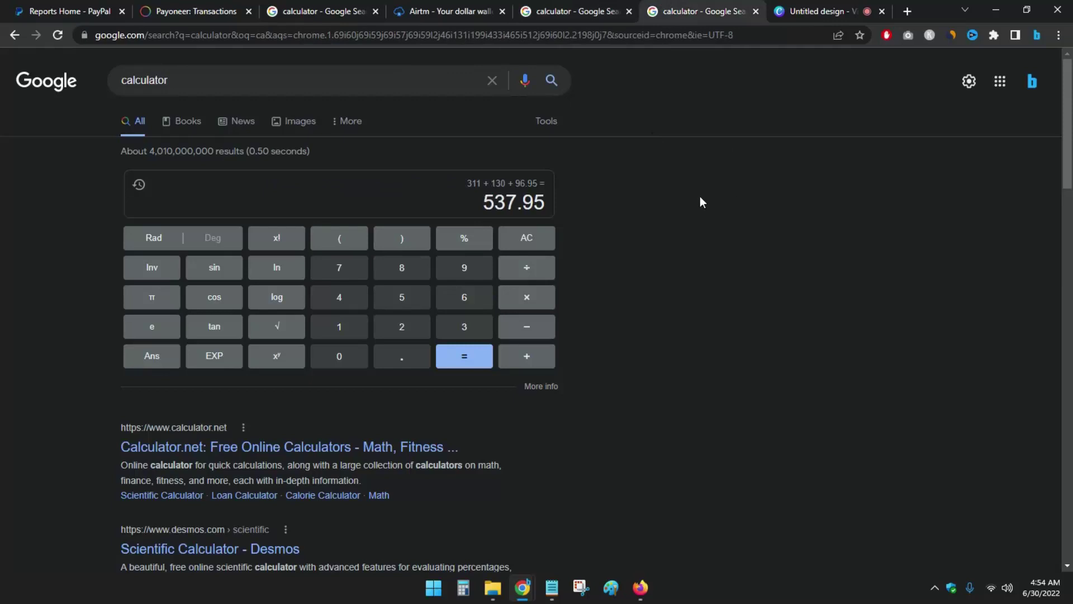